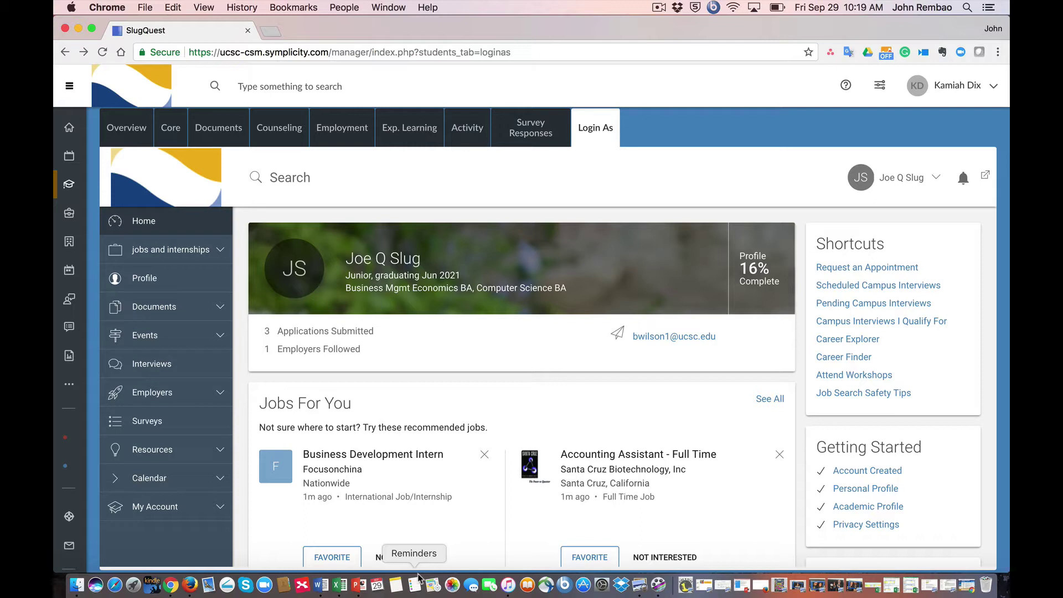
Step: Start a counseling appointment request and set its type to Internships
{"action": "left_click", "coordinate": [195, 229]}
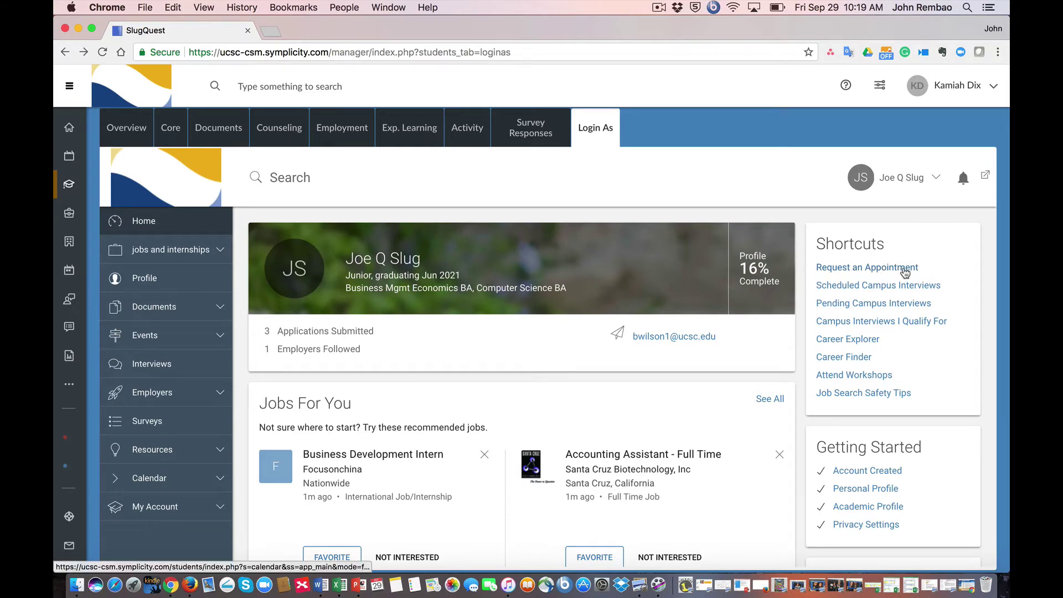
{"action": "left_click", "coordinate": [906, 268]}
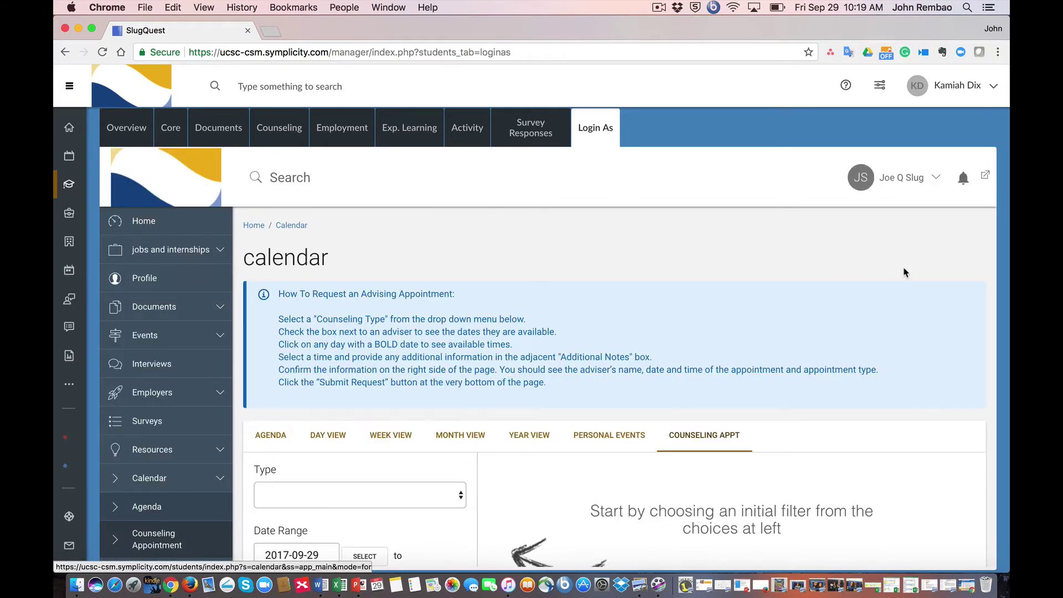
{"action": "scroll", "coordinate": [547, 349], "scroll_direction": "down", "scroll_amount": 3}
{"action": "scroll", "coordinate": [547, 349], "scroll_direction": "down", "scroll_amount": 3}
{"action": "scroll", "coordinate": [547, 349], "scroll_direction": "down", "scroll_amount": 2}
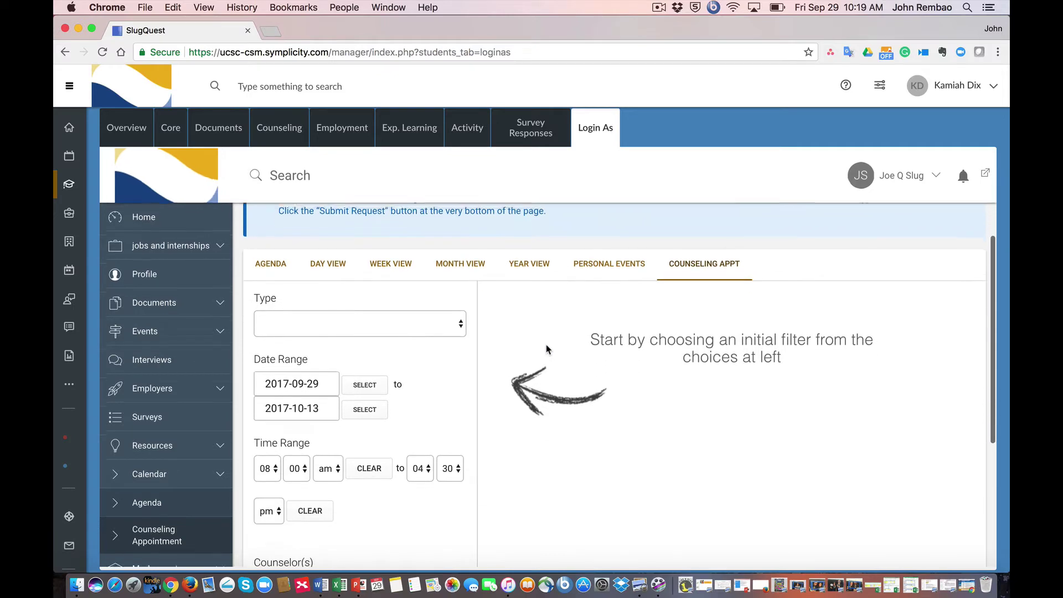
{"action": "scroll", "coordinate": [547, 349], "scroll_direction": "down", "scroll_amount": 2}
{"action": "scroll", "coordinate": [546, 349], "scroll_direction": "down", "scroll_amount": 1}
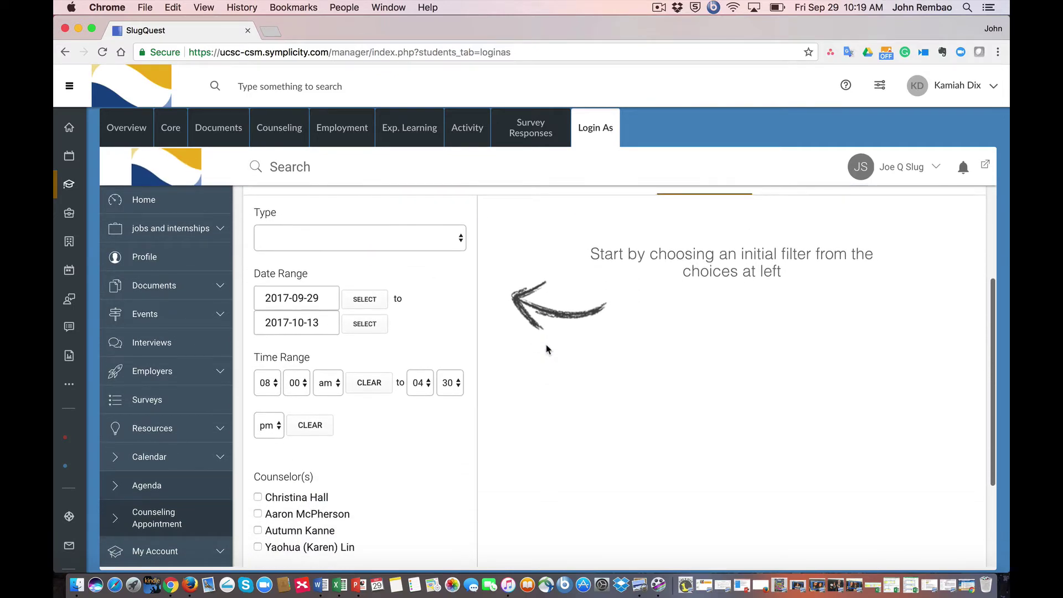
{"action": "scroll", "coordinate": [547, 349], "scroll_direction": "down", "scroll_amount": 1}
{"action": "left_click", "coordinate": [419, 227]}
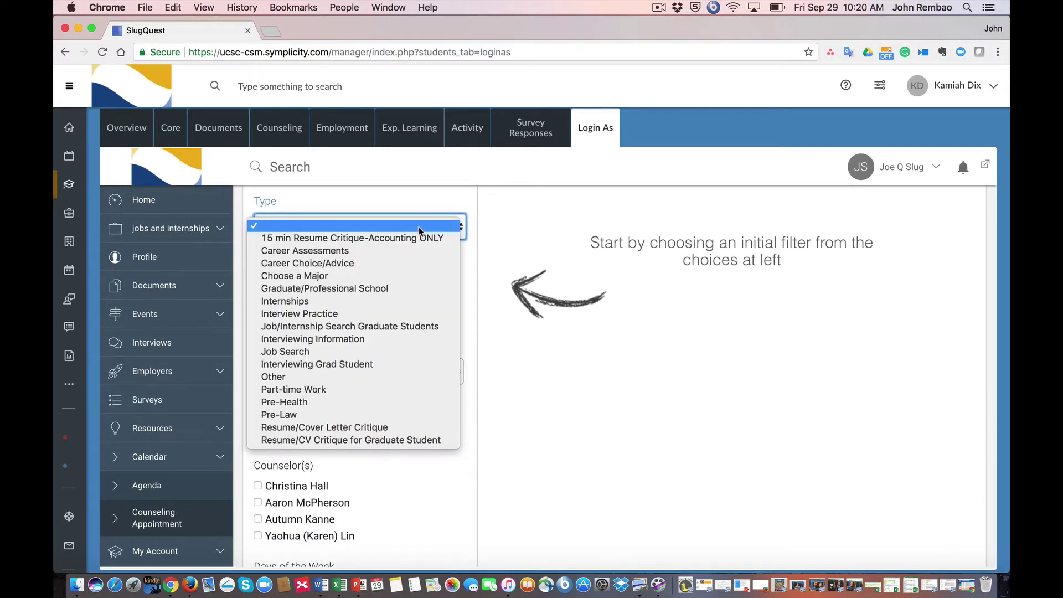
{"action": "left_click", "coordinate": [413, 304]}
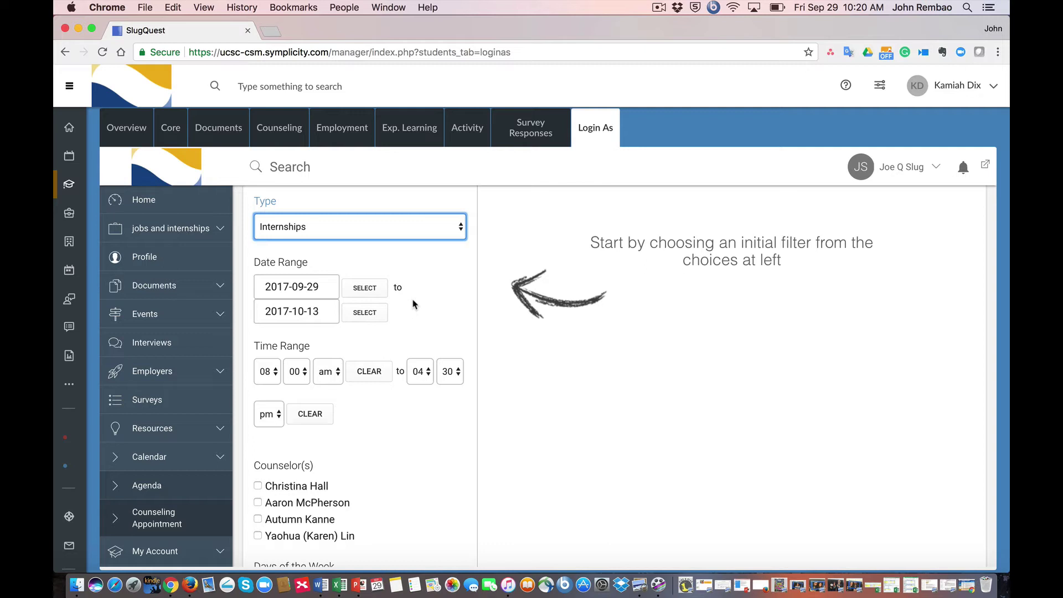
Step: Set the date range from October 2 to October 6, 2017
{"action": "left_click", "coordinate": [365, 288]}
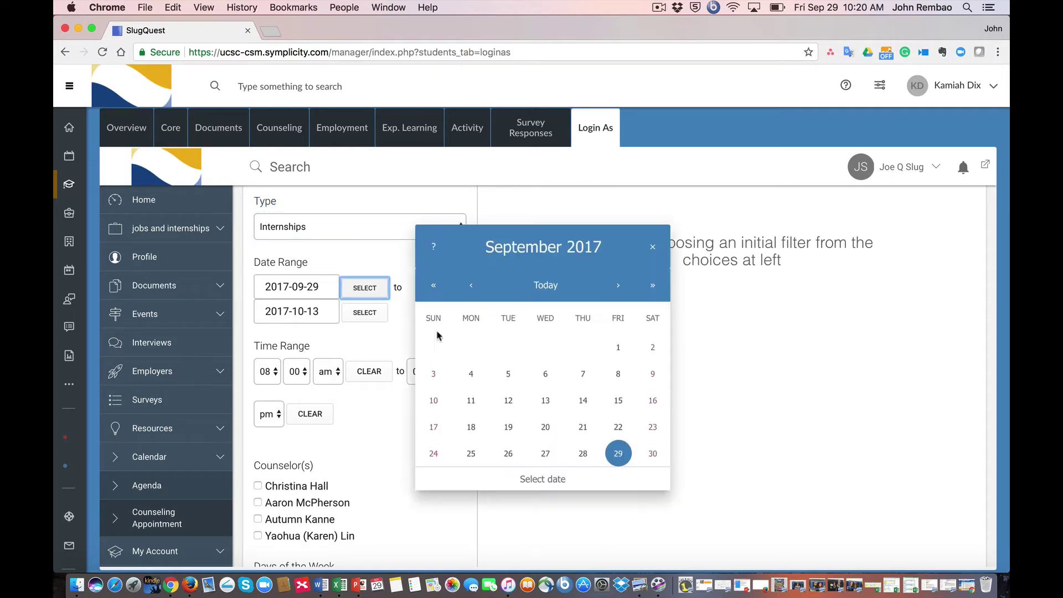
{"action": "left_click", "coordinate": [618, 285]}
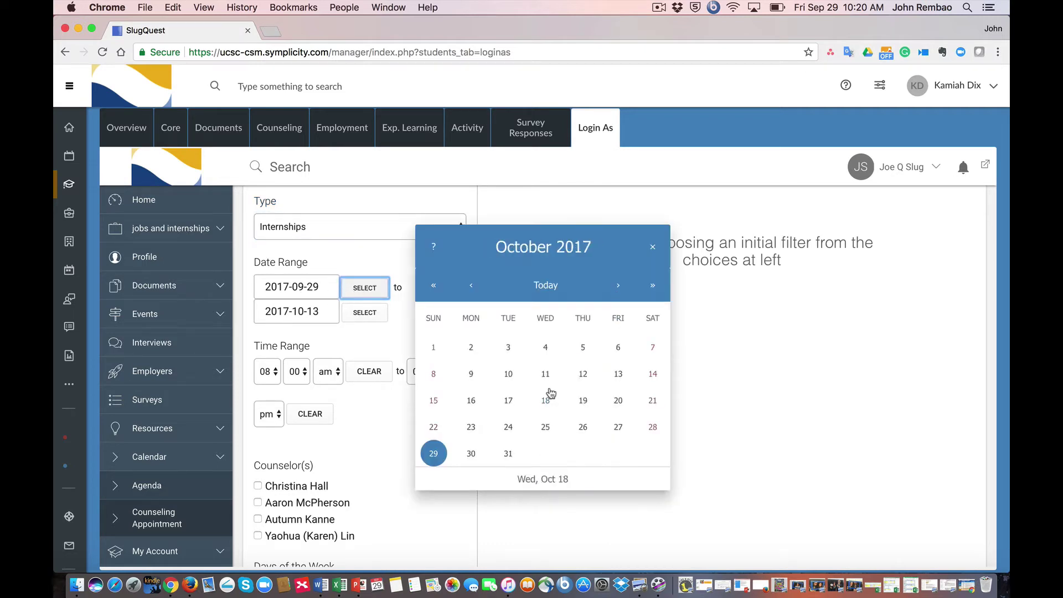
{"action": "left_click", "coordinate": [471, 348]}
{"action": "left_click", "coordinate": [365, 313]}
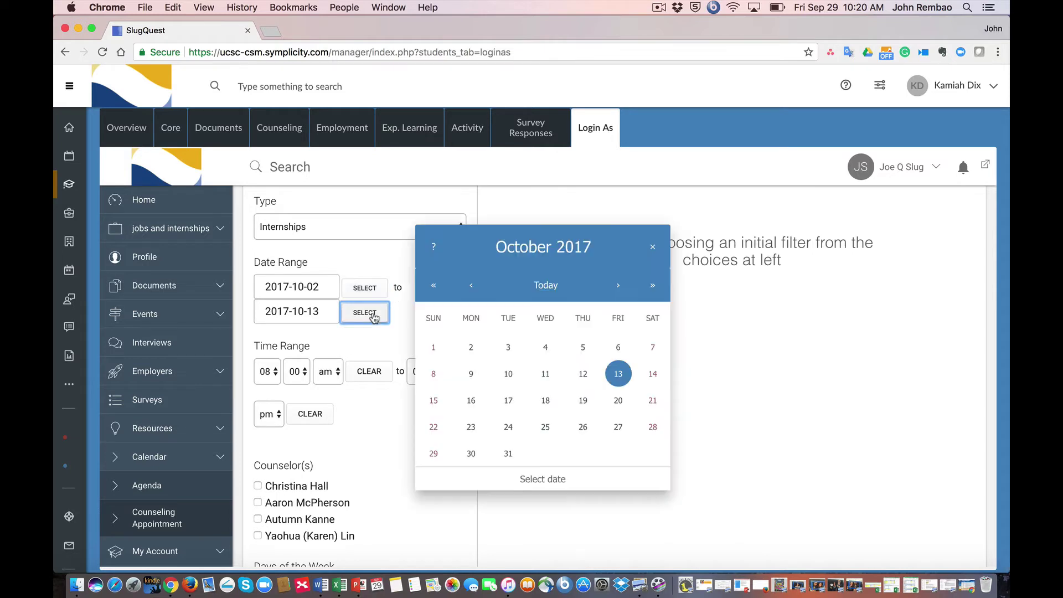
{"action": "left_click", "coordinate": [619, 347]}
{"action": "scroll", "coordinate": [500, 397], "scroll_direction": "down", "scroll_amount": 2}
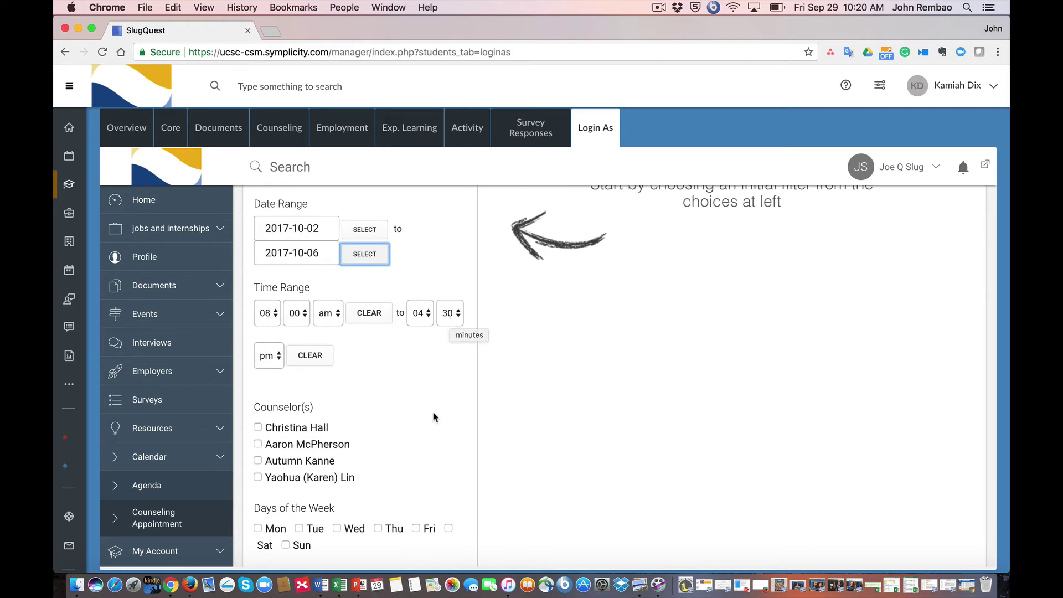
{"action": "scroll", "coordinate": [434, 417], "scroll_direction": "down", "scroll_amount": 3}
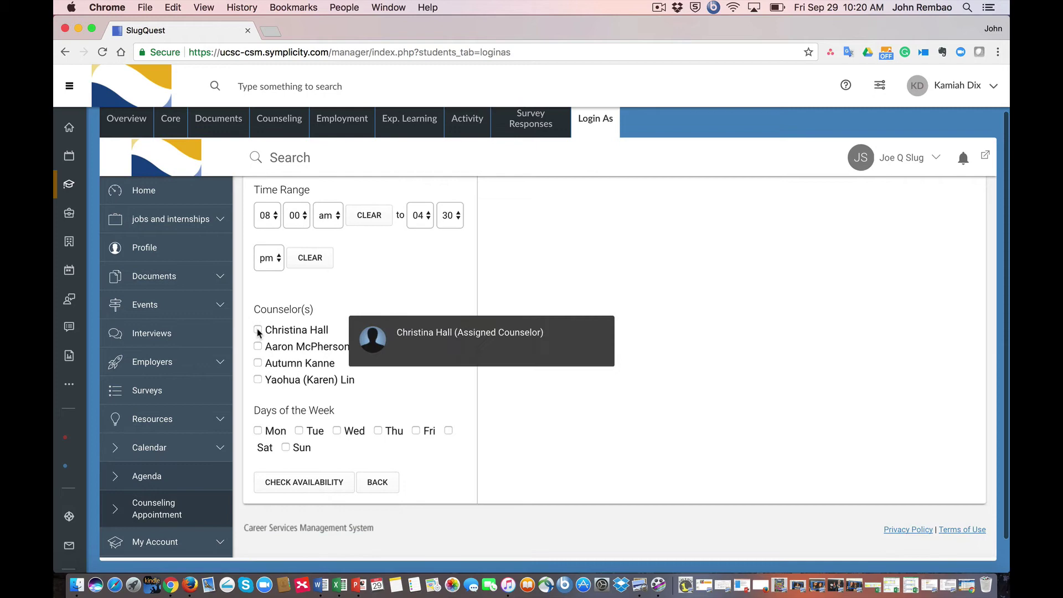
Step: Include all four counselors and weekdays, then check availability for open slots
{"action": "left_click", "coordinate": [259, 331]}
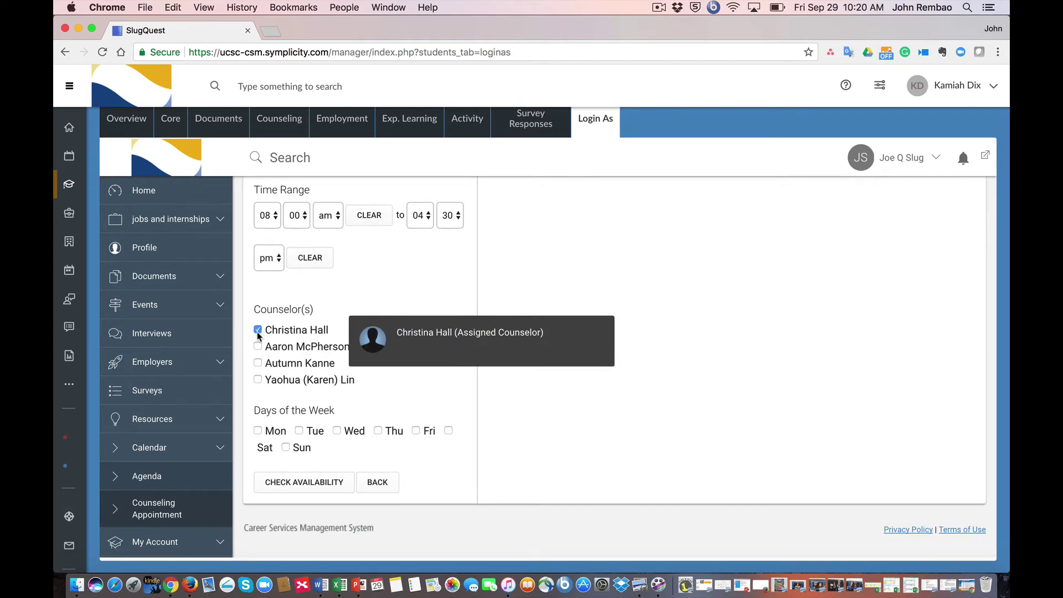
{"action": "left_click", "coordinate": [258, 347]}
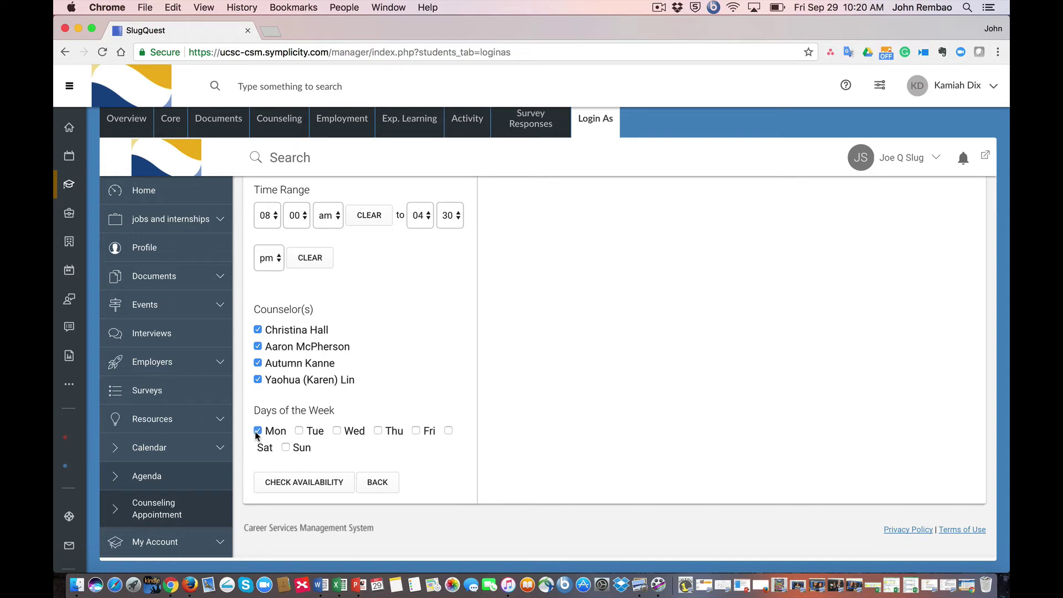
{"action": "left_click", "coordinate": [299, 431]}
{"action": "left_click", "coordinate": [337, 431]}
{"action": "left_click", "coordinate": [308, 483]}
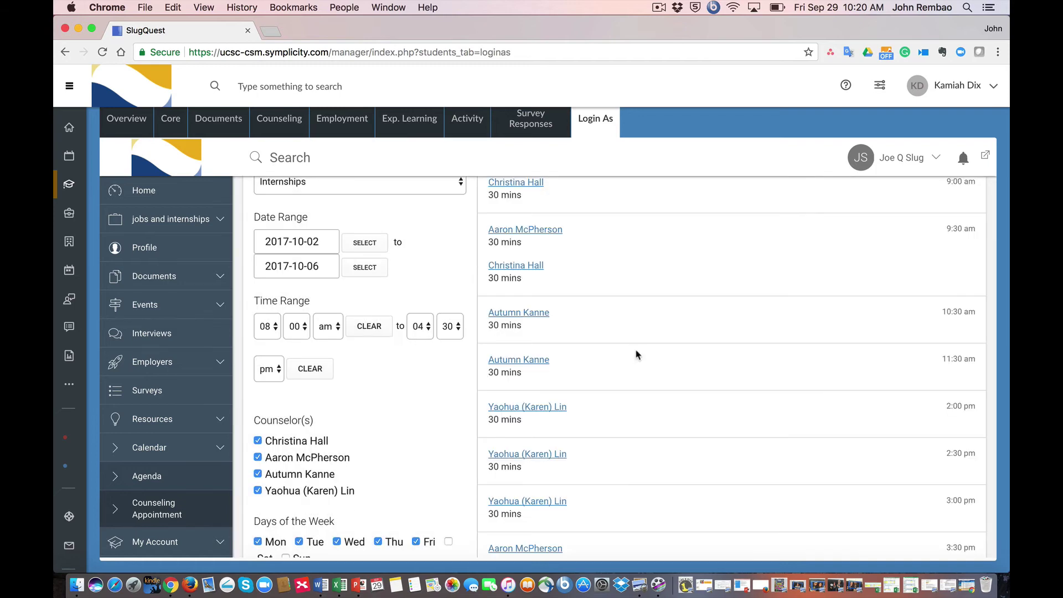
{"action": "scroll", "coordinate": [637, 355], "scroll_direction": "down", "scroll_amount": 10}
{"action": "scroll", "coordinate": [636, 355], "scroll_direction": "down", "scroll_amount": 10}
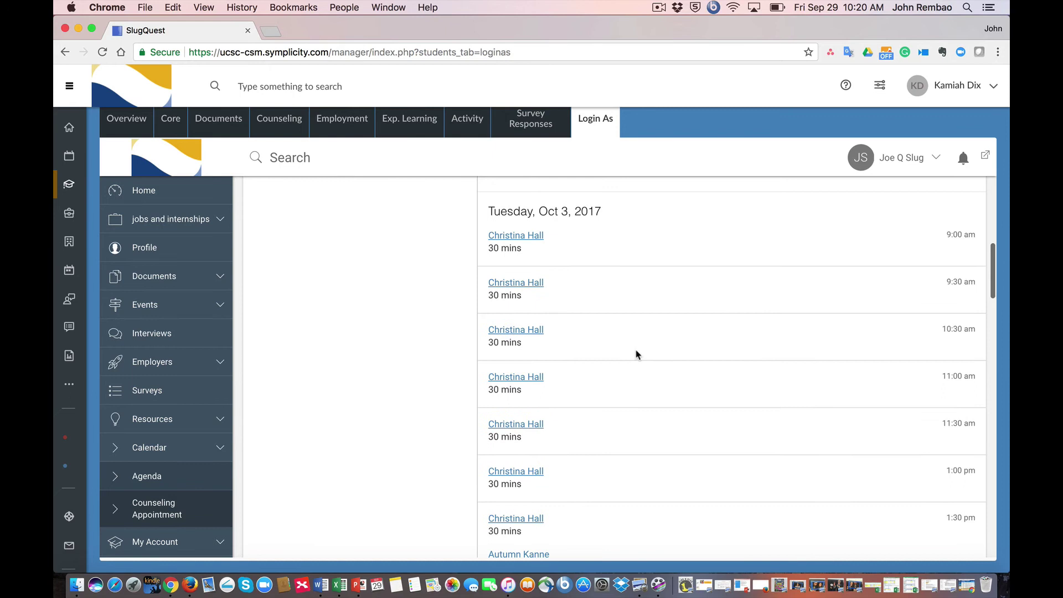
{"action": "scroll", "coordinate": [632, 382], "scroll_direction": "down", "scroll_amount": 2}
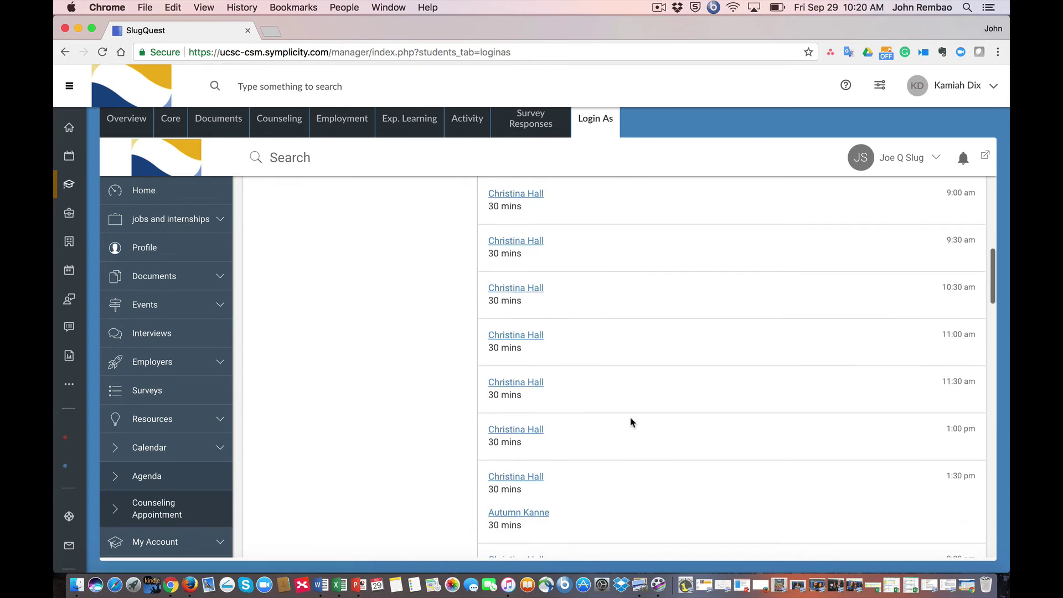
{"action": "left_click", "coordinate": [535, 375]}
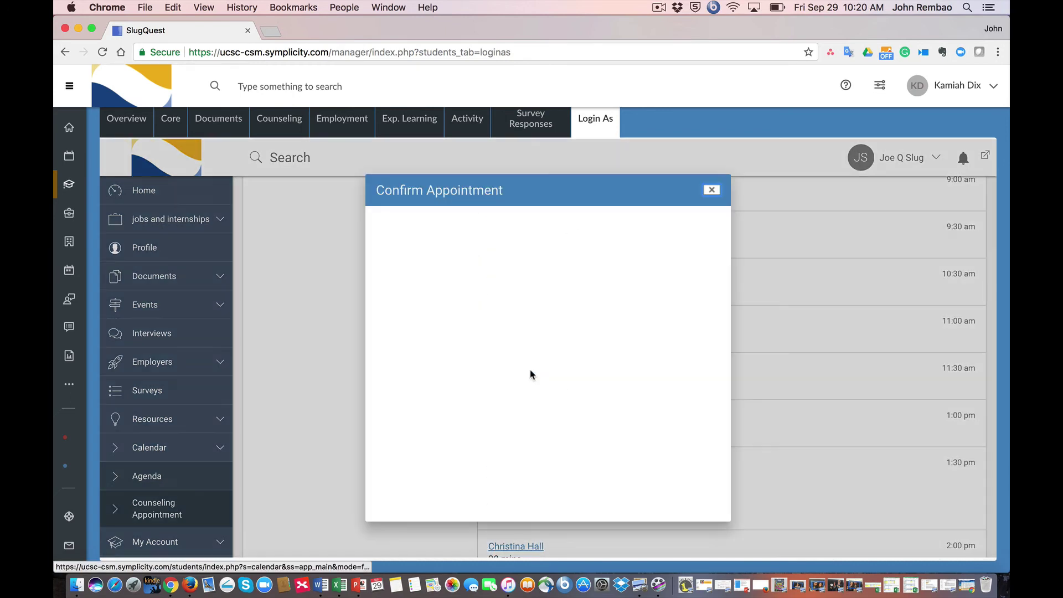
{"action": "scroll", "coordinate": [564, 294], "scroll_direction": "down", "scroll_amount": 1}
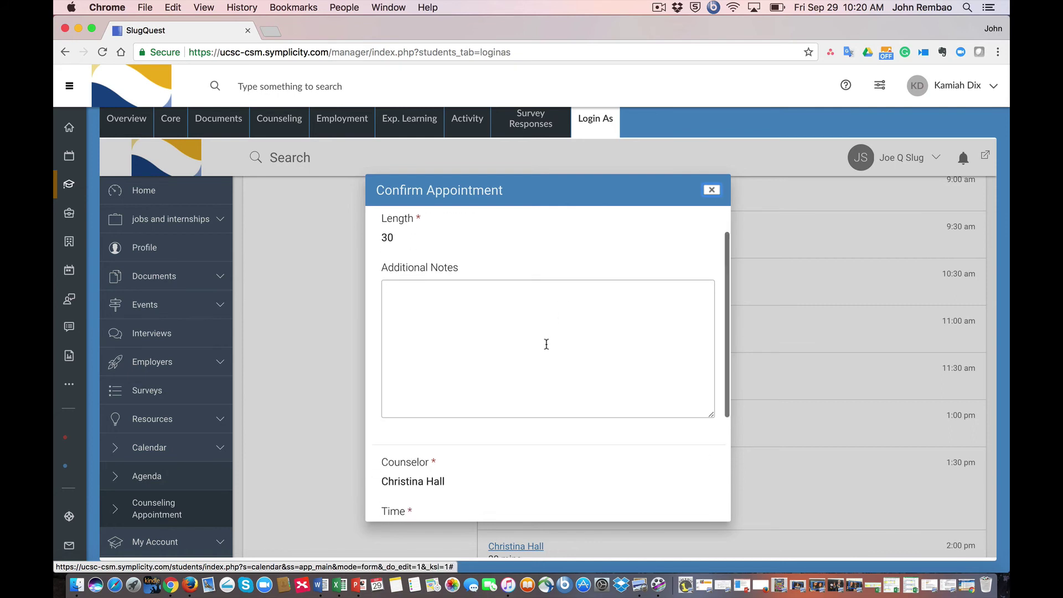
{"action": "scroll", "coordinate": [545, 344], "scroll_direction": "down", "scroll_amount": 3}
{"action": "scroll", "coordinate": [546, 344], "scroll_direction": "up", "scroll_amount": 3}
{"action": "scroll", "coordinate": [547, 345], "scroll_direction": "down", "scroll_amount": 2}
{"action": "scroll", "coordinate": [546, 344], "scroll_direction": "down", "scroll_amount": 3}
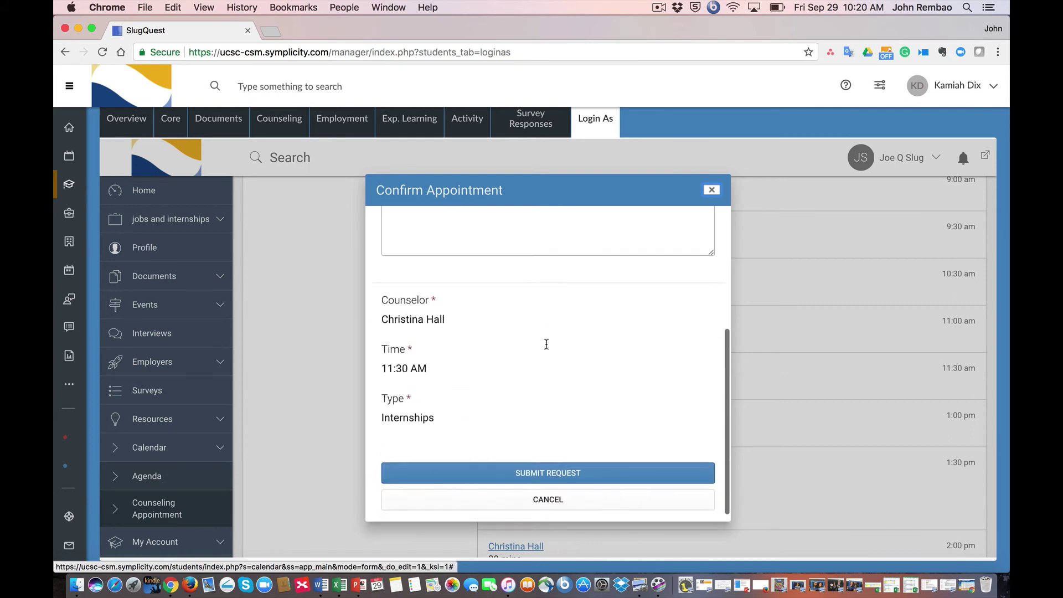
{"action": "scroll", "coordinate": [546, 344], "scroll_direction": "down", "scroll_amount": 2}
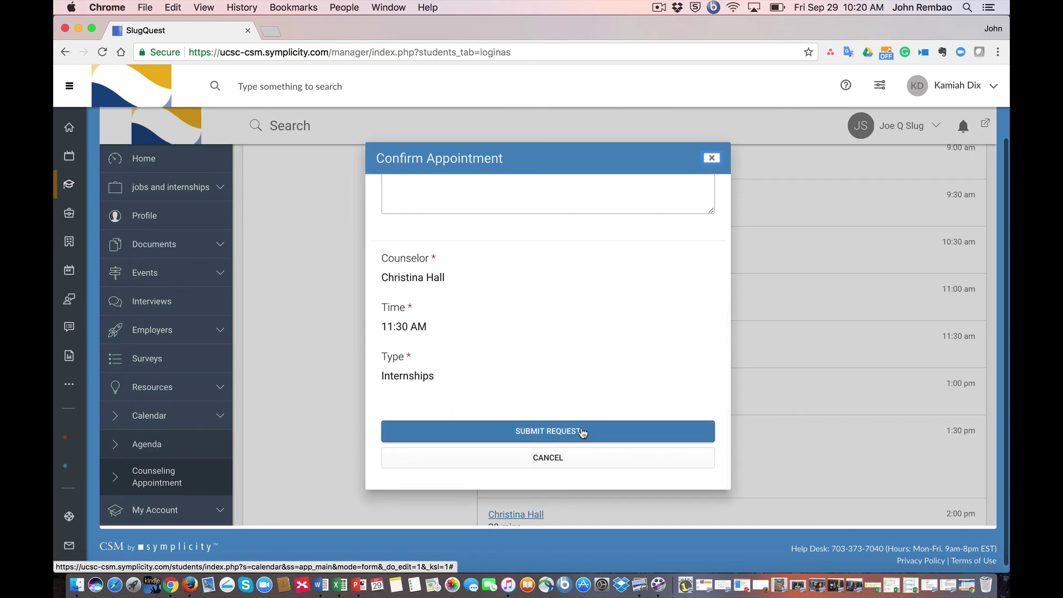